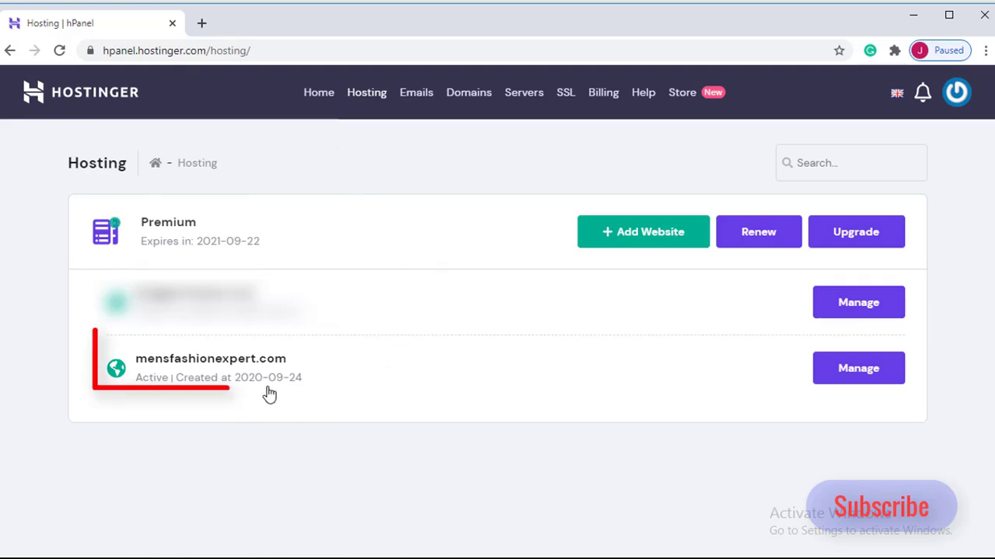
- Open the Auto Installer for the mensfashionexpert.com hosting account
click(858, 369)
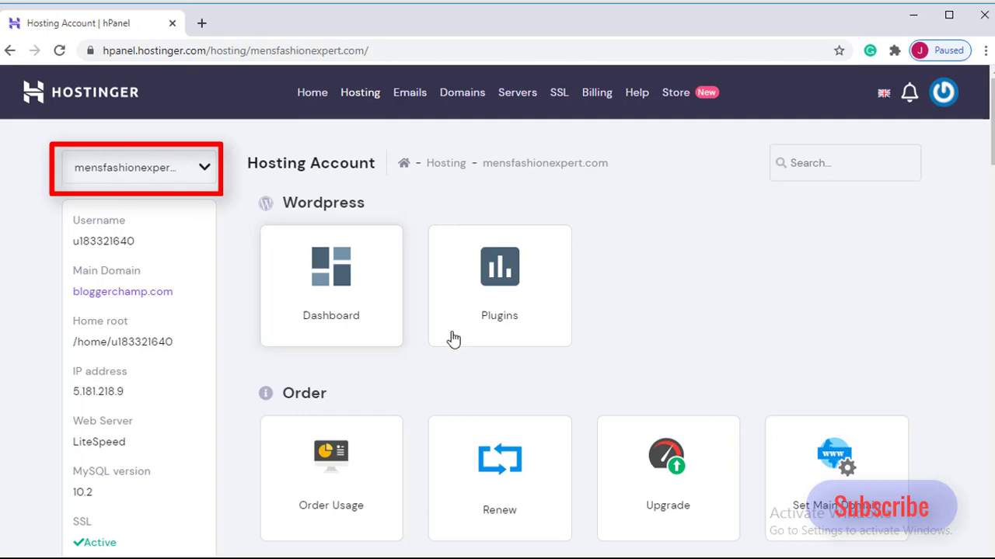
scroll(303, 292, down, 7)
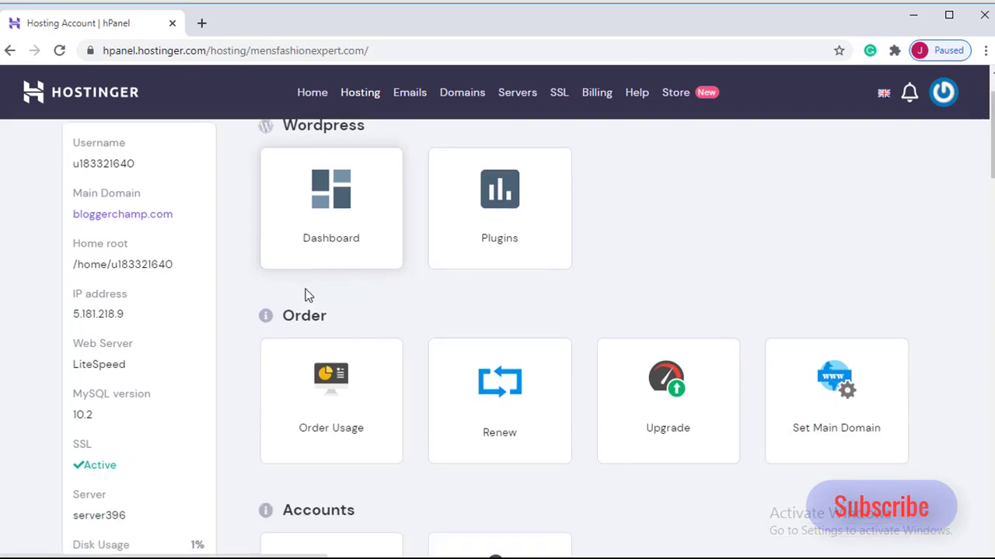
scroll(311, 311, down, 10)
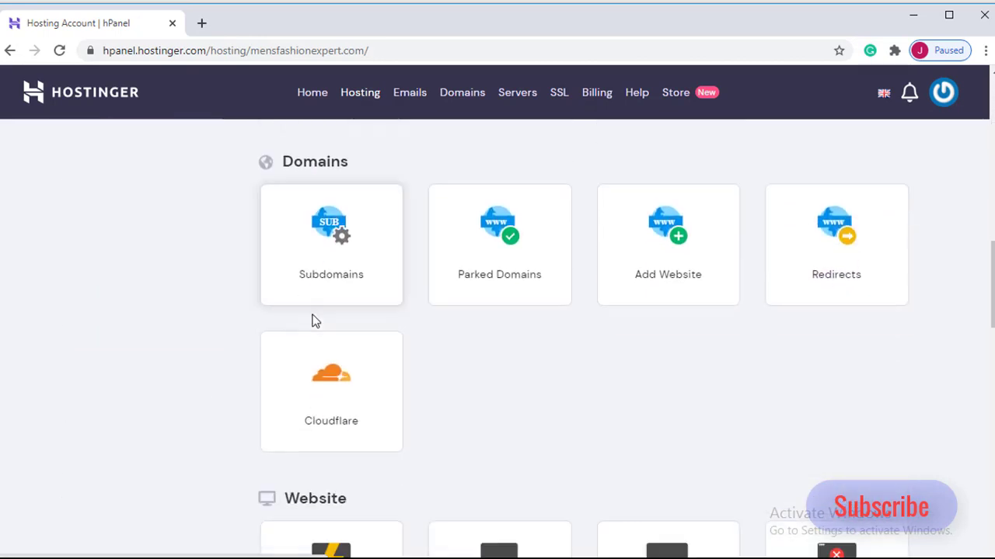
scroll(316, 323, up, 1)
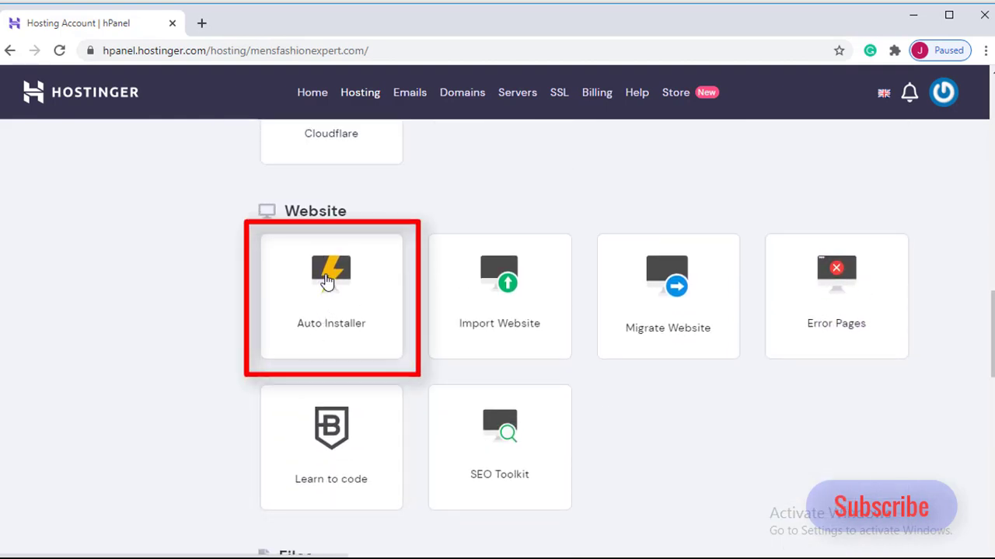
click(326, 282)
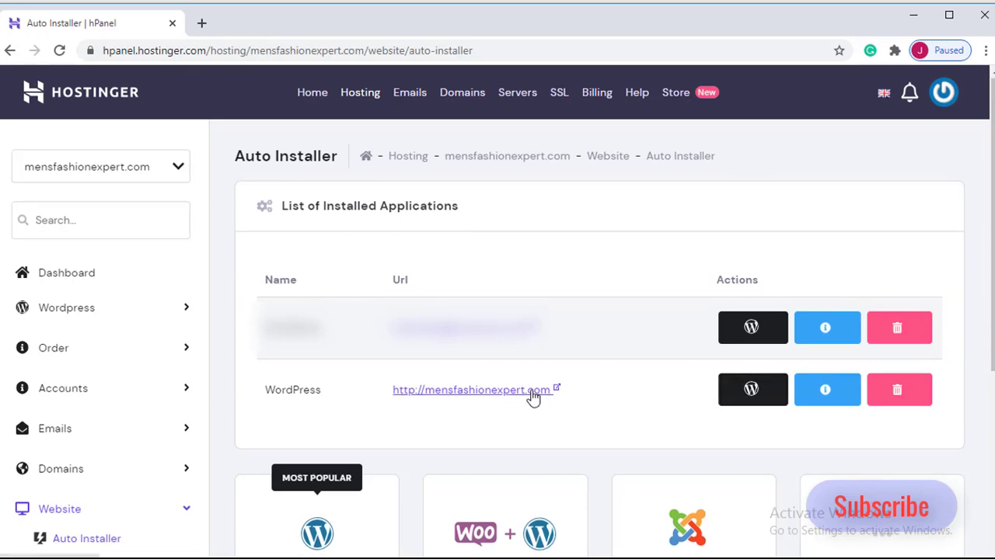
- Look through the installable applications and open the installation form for WordPress
scroll(533, 397, down, 2)
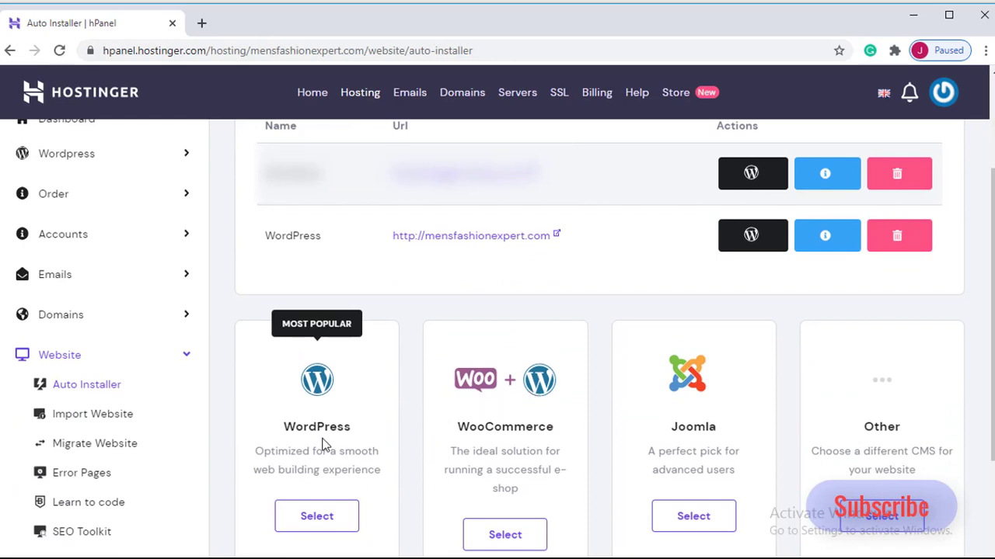
scroll(325, 442, down, 1)
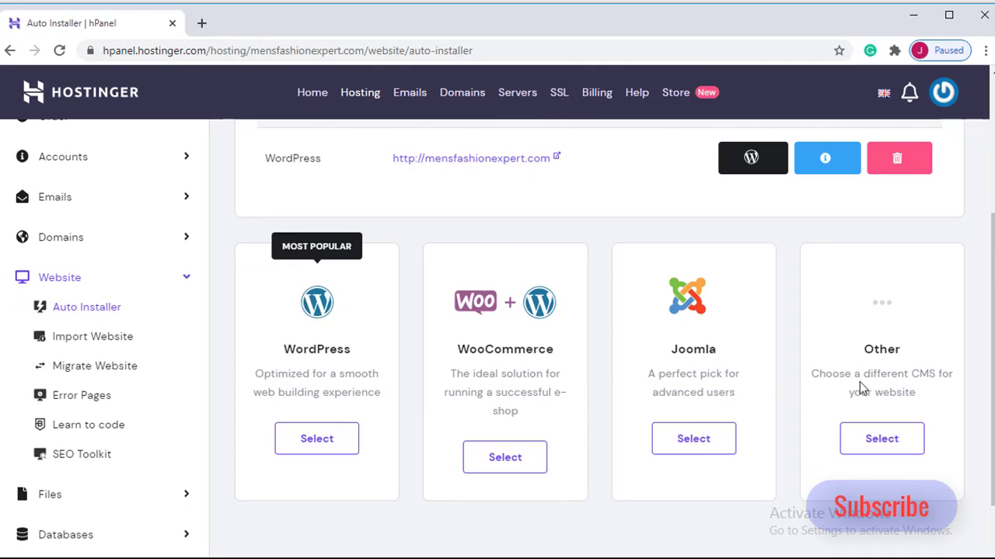
scroll(525, 422, down, 1)
scroll(526, 422, down, 1)
scroll(499, 399, up, 2)
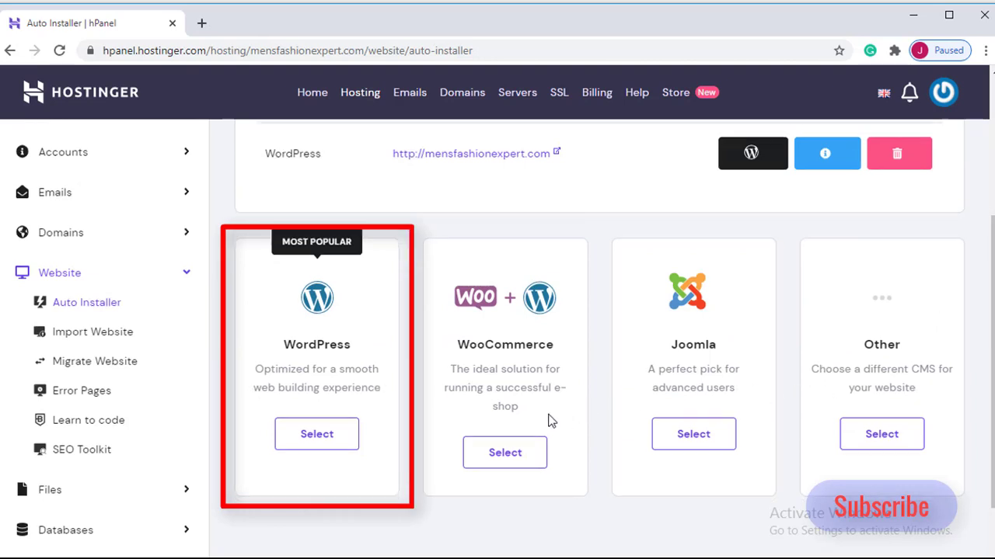
scroll(326, 396, down, 1)
click(333, 362)
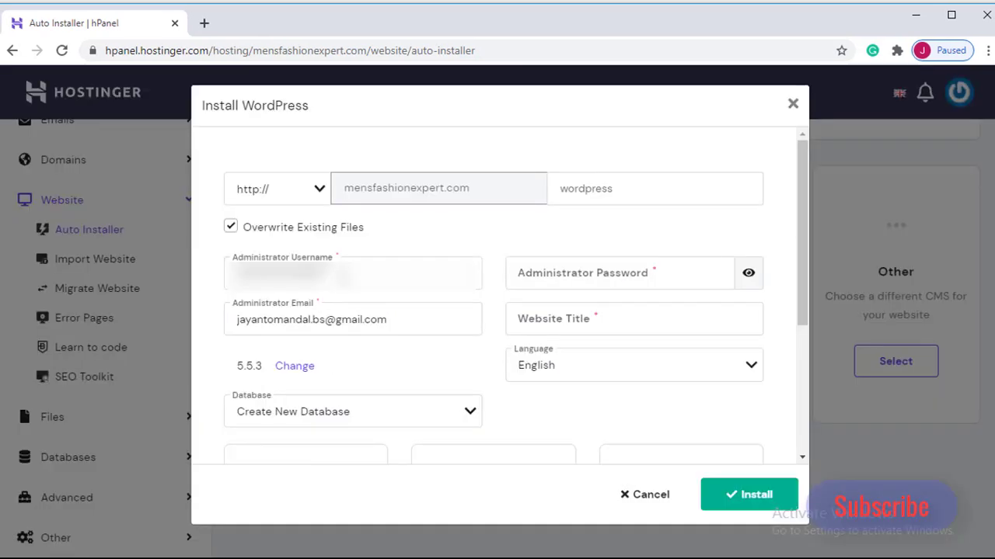
- Go through the administrator and website title fields, try to install WordPress with Create New Database, and close the form
click(346, 275)
click(623, 268)
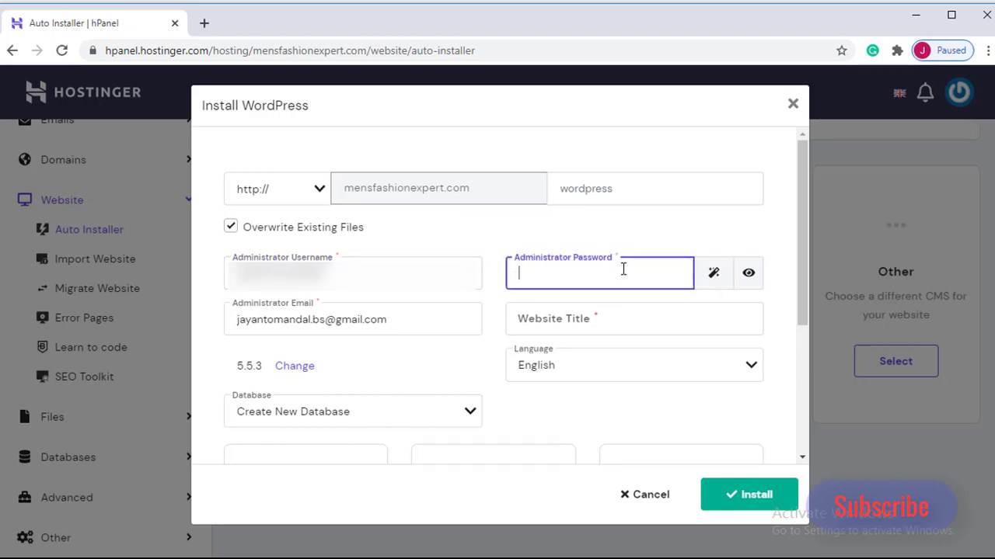
click(435, 325)
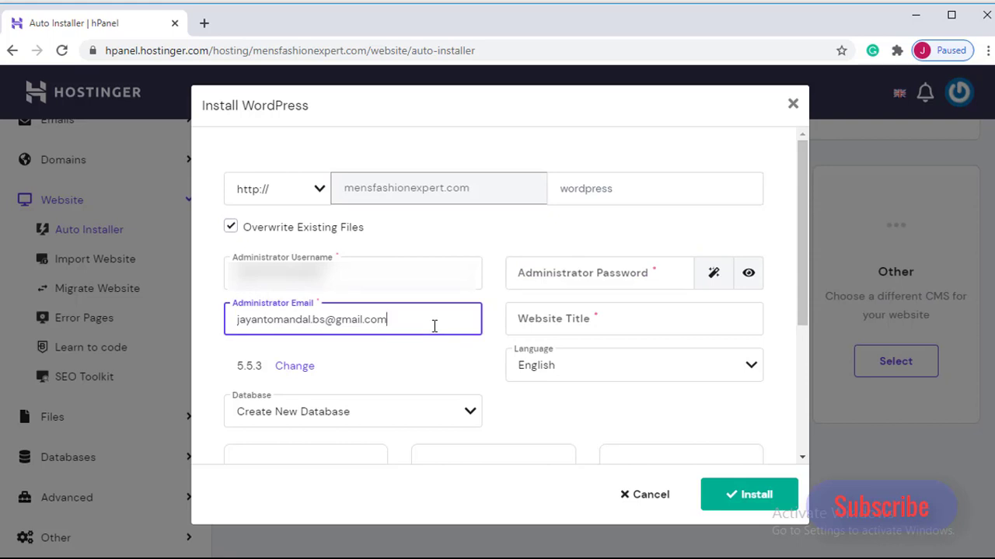
click(611, 321)
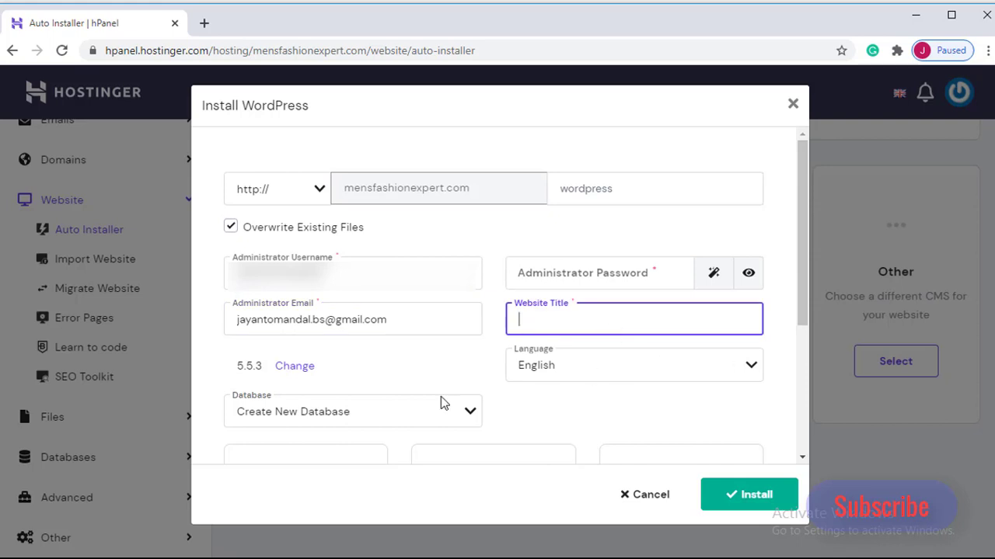
scroll(321, 397, down, 3)
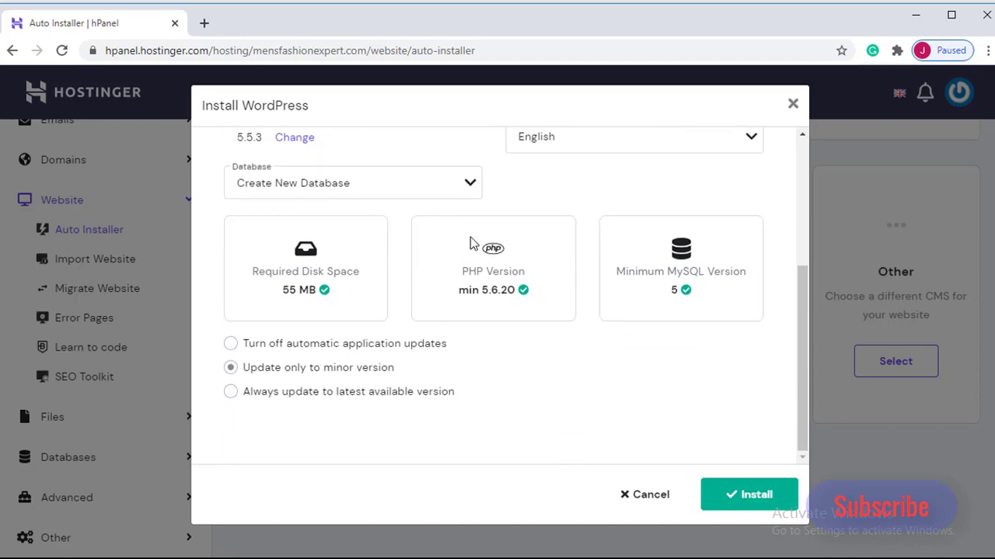
click(470, 188)
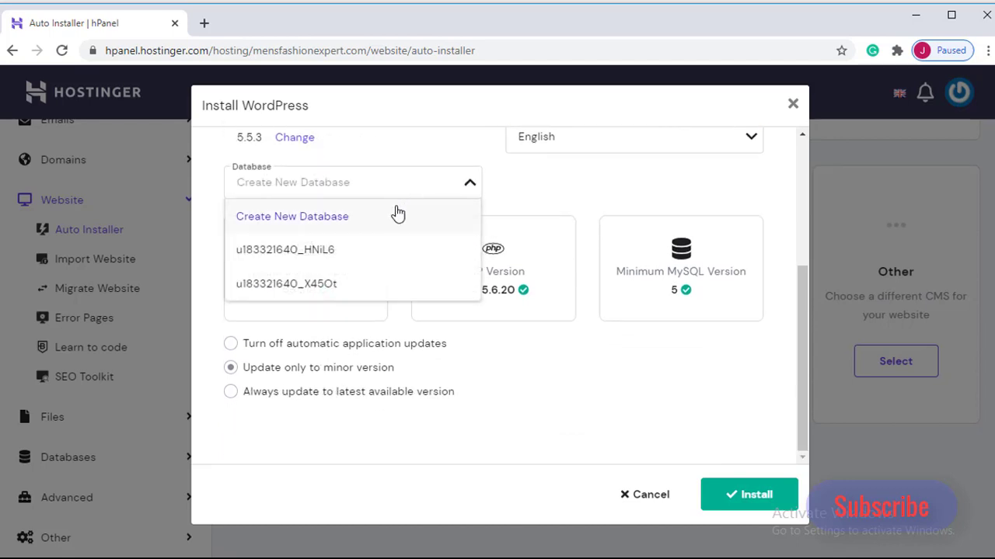
click(348, 221)
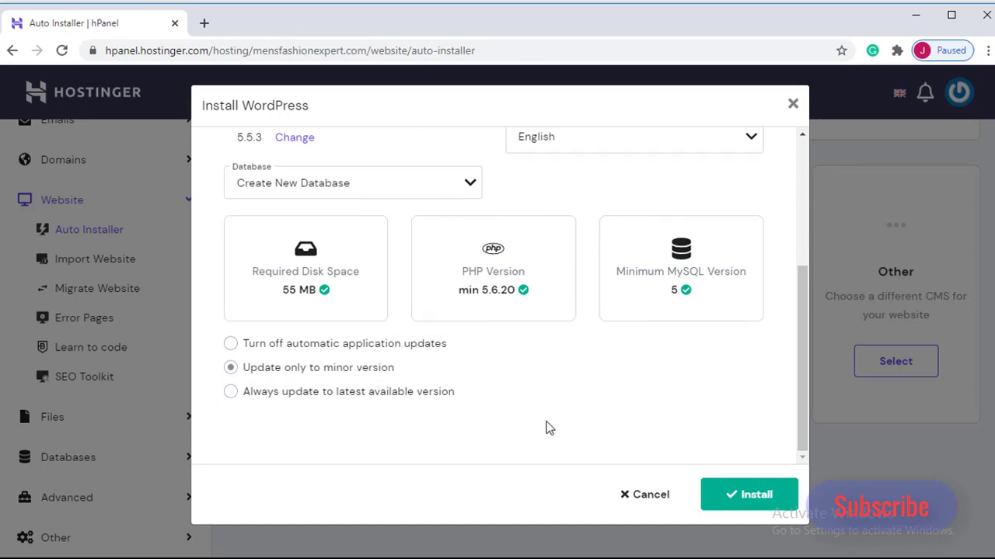
click(750, 501)
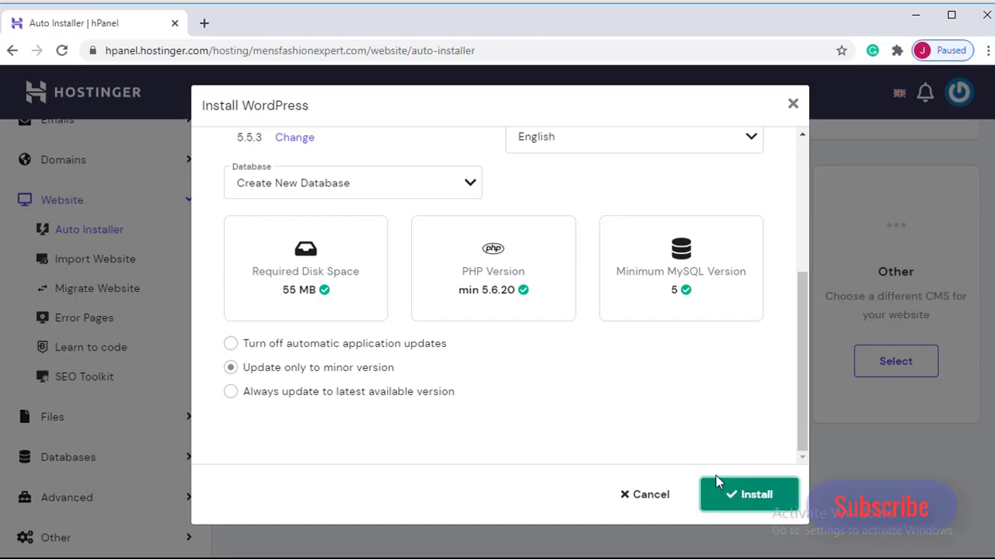
click(793, 104)
- Open the WordPress dashboard of the installed mensfashionexpert.com site in hPanel and launch its website editing
scroll(668, 358, up, 4)
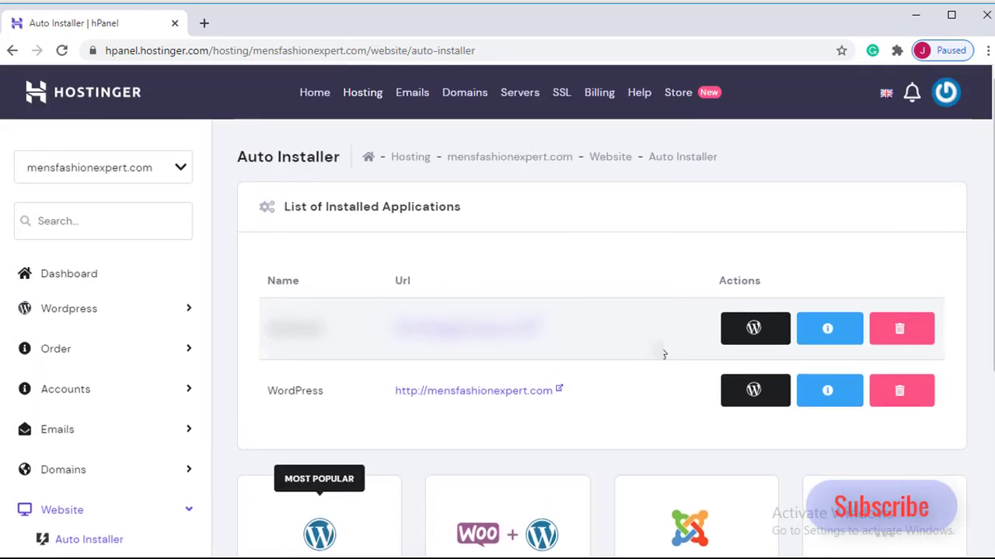
scroll(659, 367, down, 1)
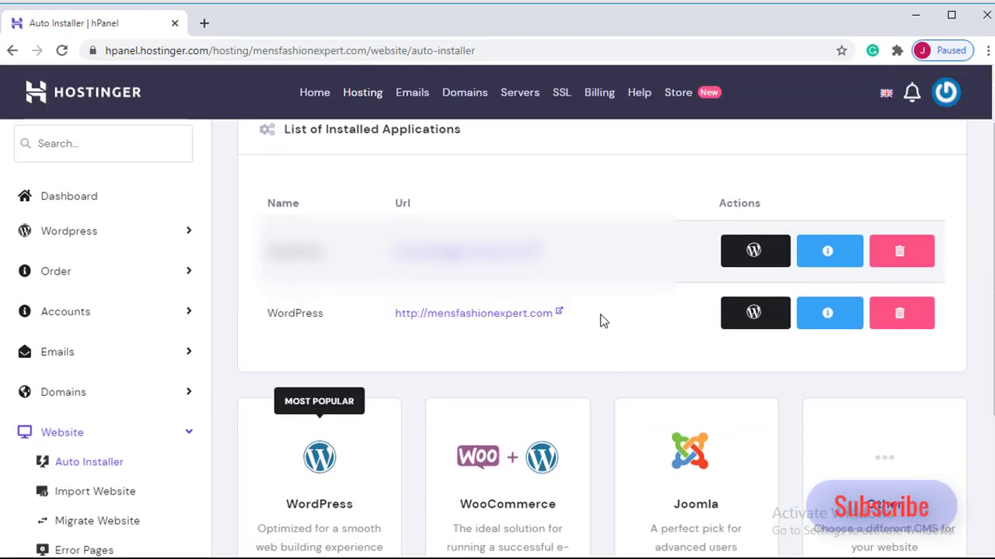
click(756, 315)
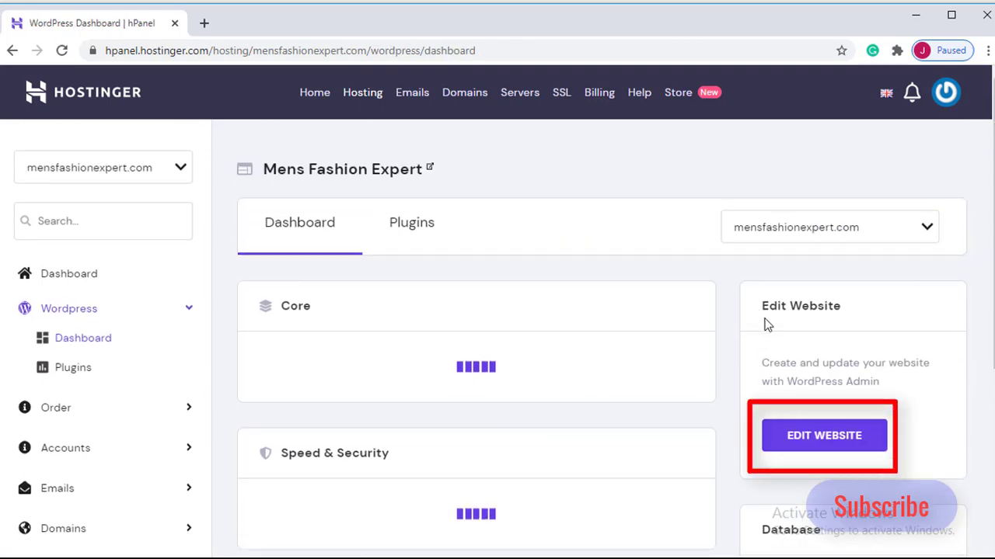
click(822, 446)
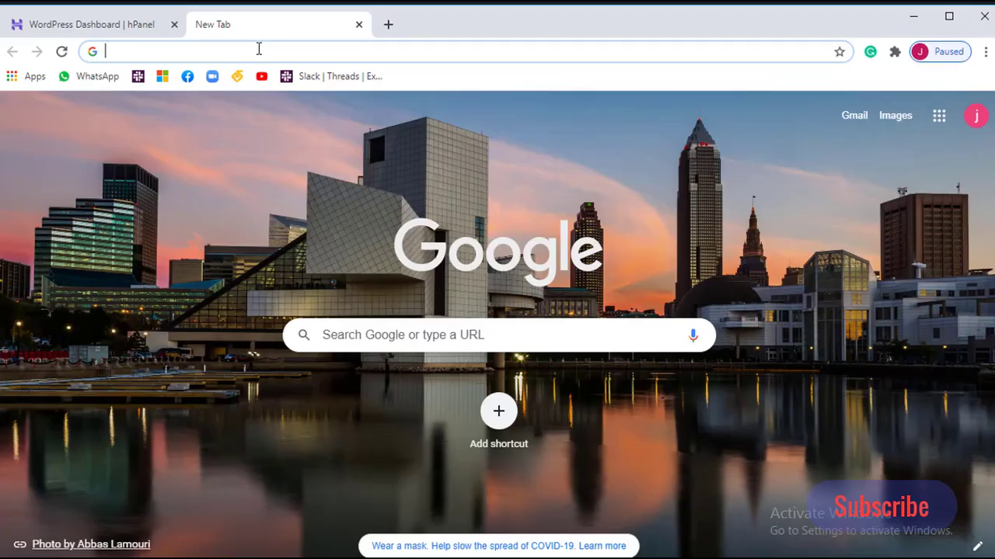
- Go to mensfashionexpert.com/wp-admin in the new browser tab
click(259, 49)
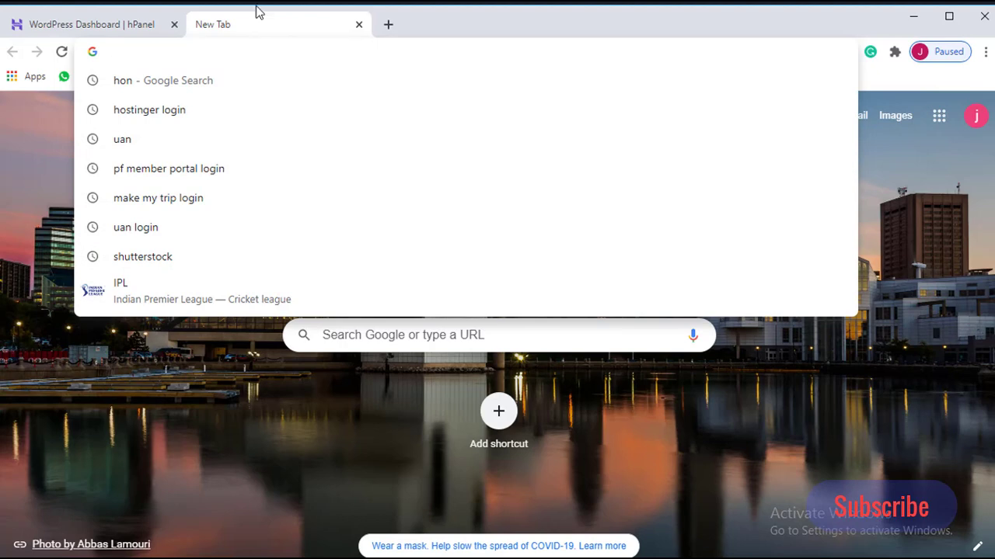
text(men)
key(Right)
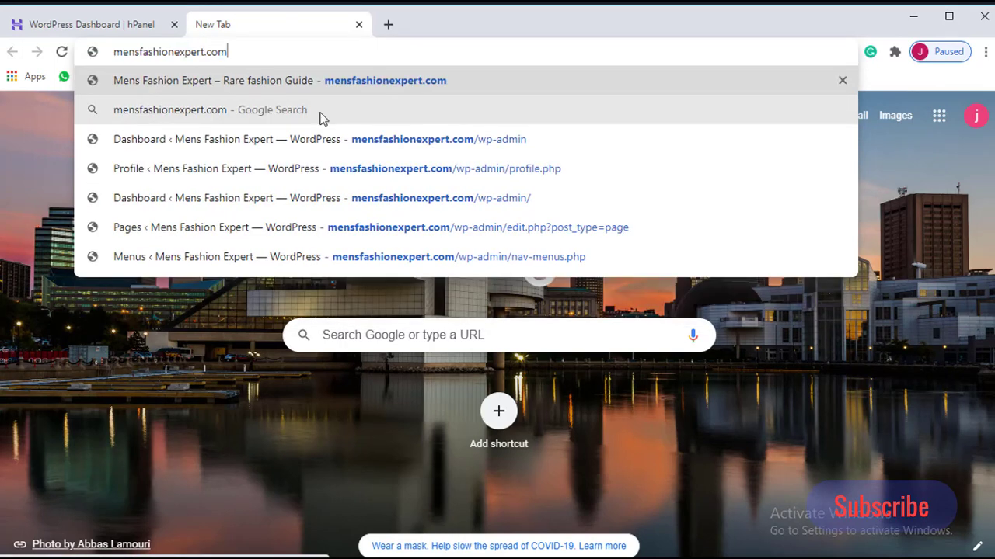
text(/wp-ad,)
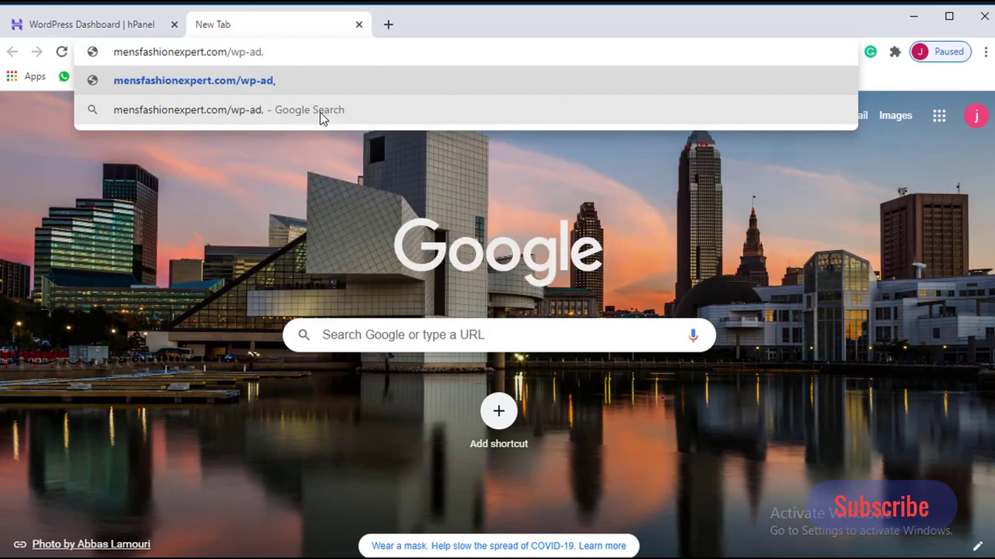
key(BackSpace)
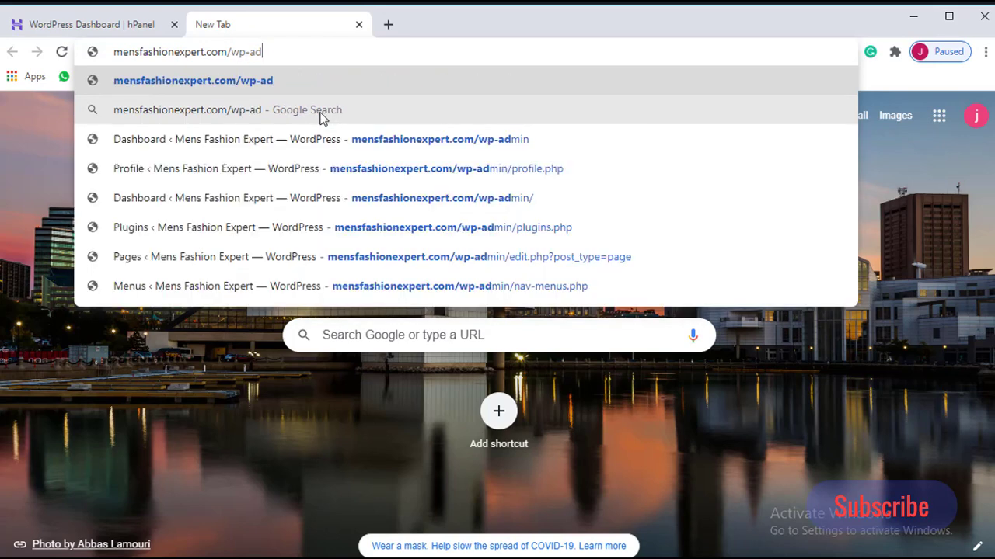
text(min)
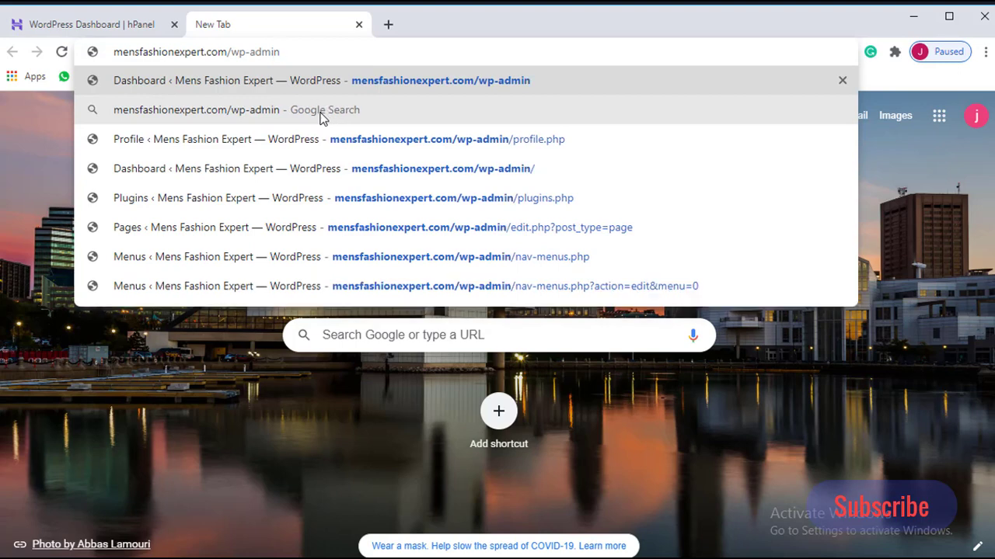
key(Return)
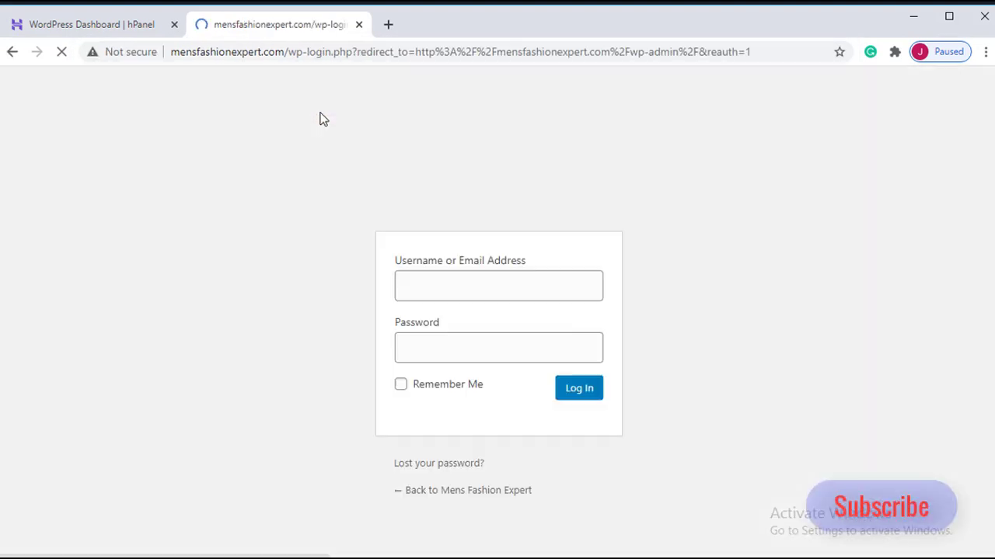
- Fill in the saved username and account password, and log in to WordPress with Remember Me enabled
click(450, 284)
click(460, 326)
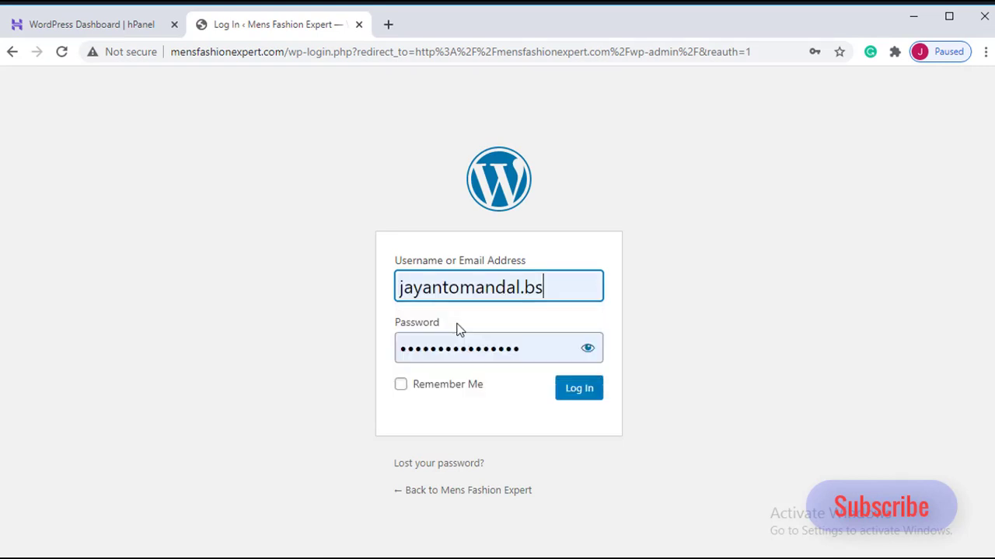
click(400, 386)
click(580, 389)
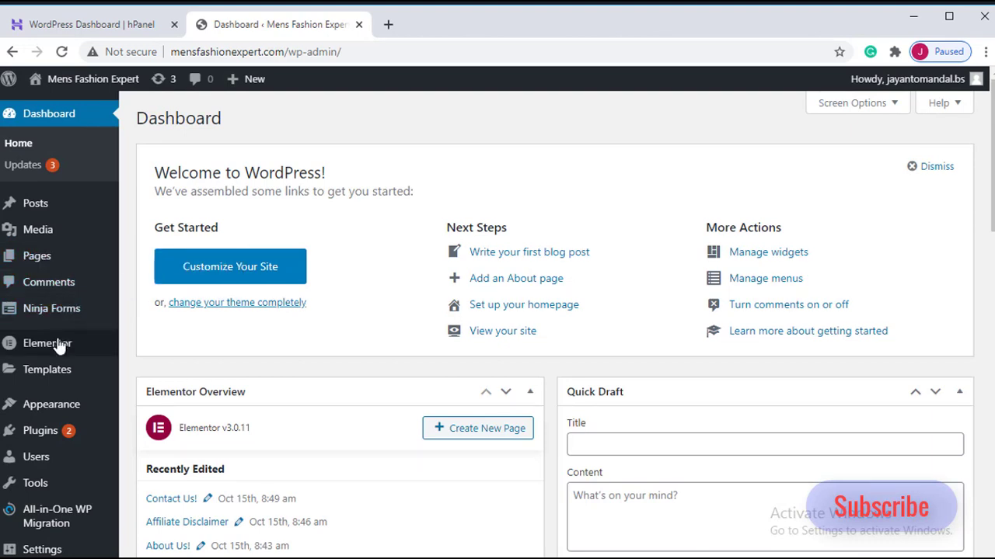
- Go to the page for adding new themes and search for "Generate"
mouse_move(62, 410)
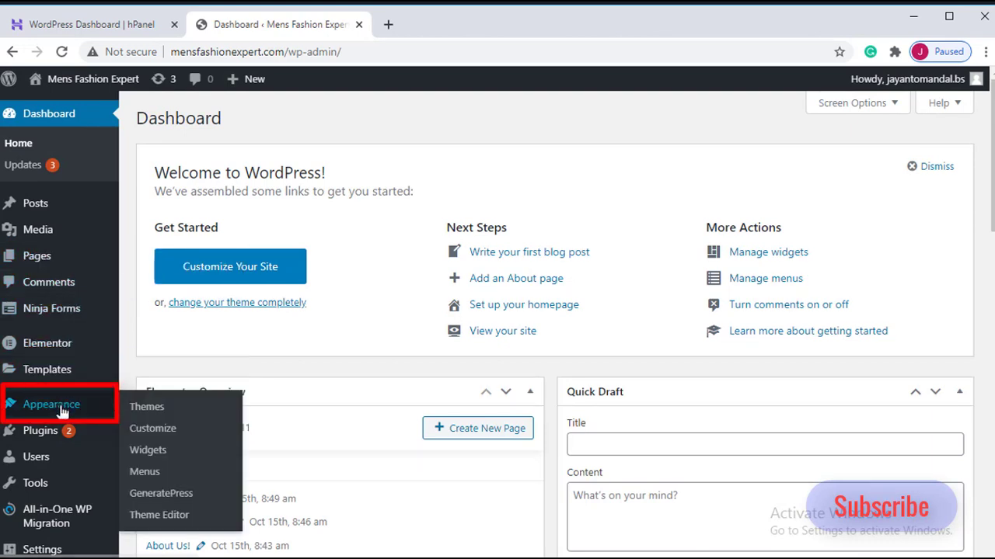
click(147, 412)
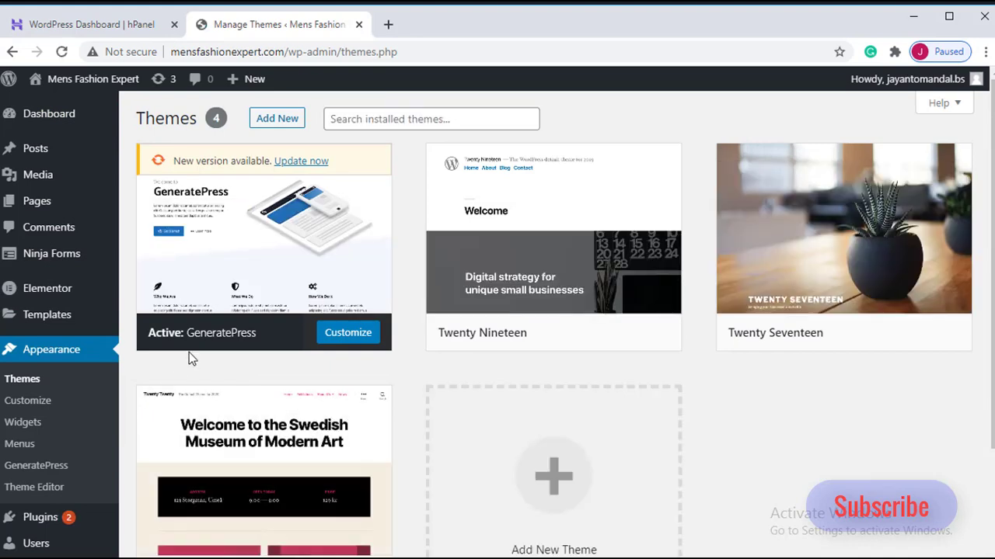
click(277, 120)
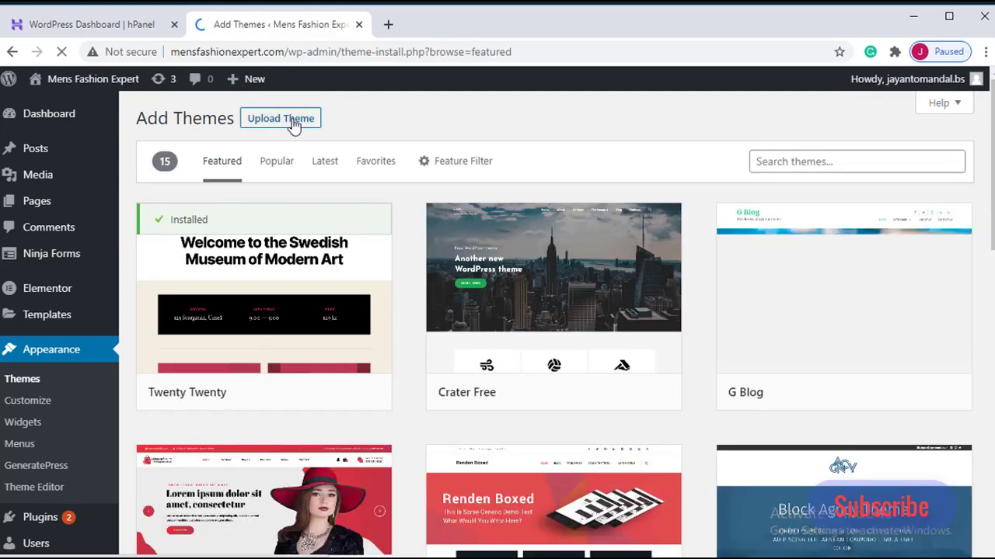
click(819, 165)
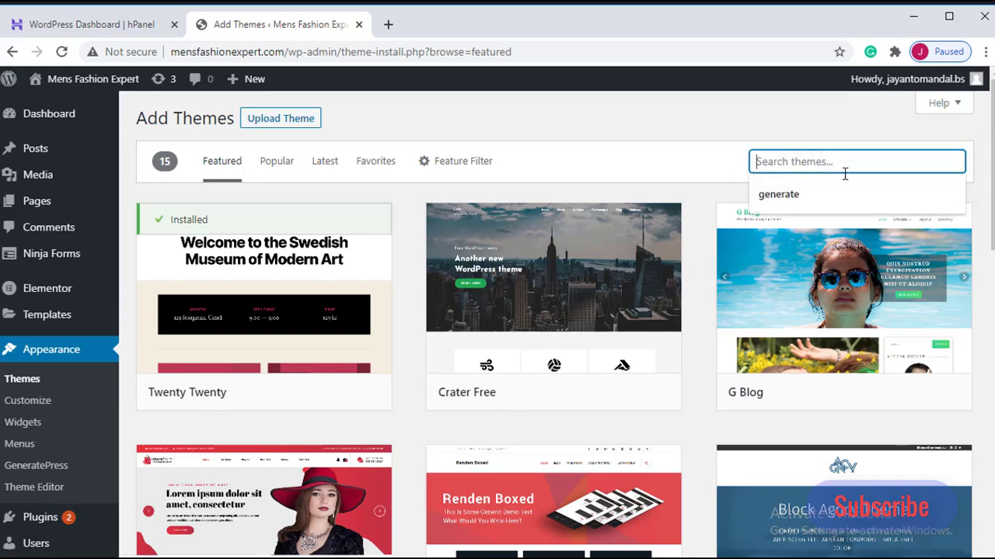
text(Generate)
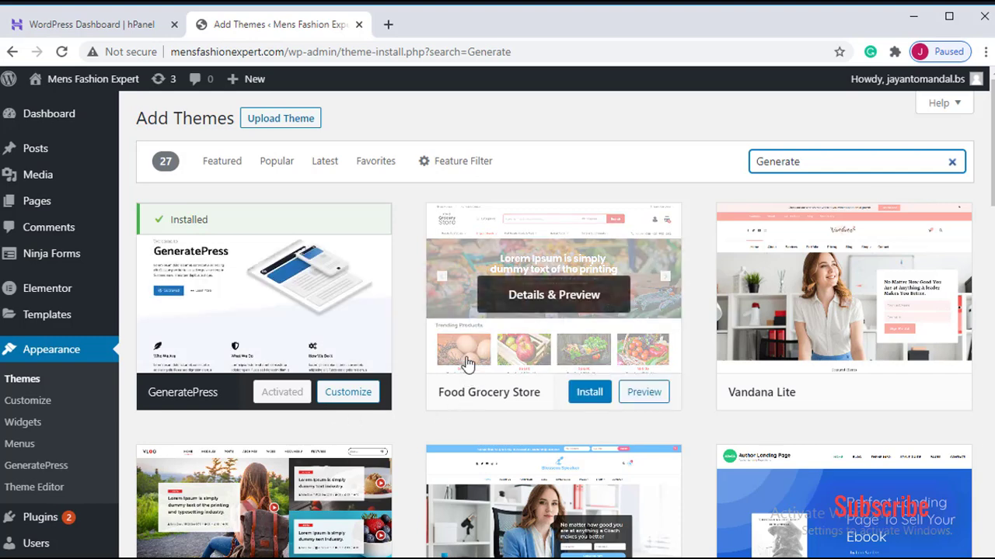
click(297, 122)
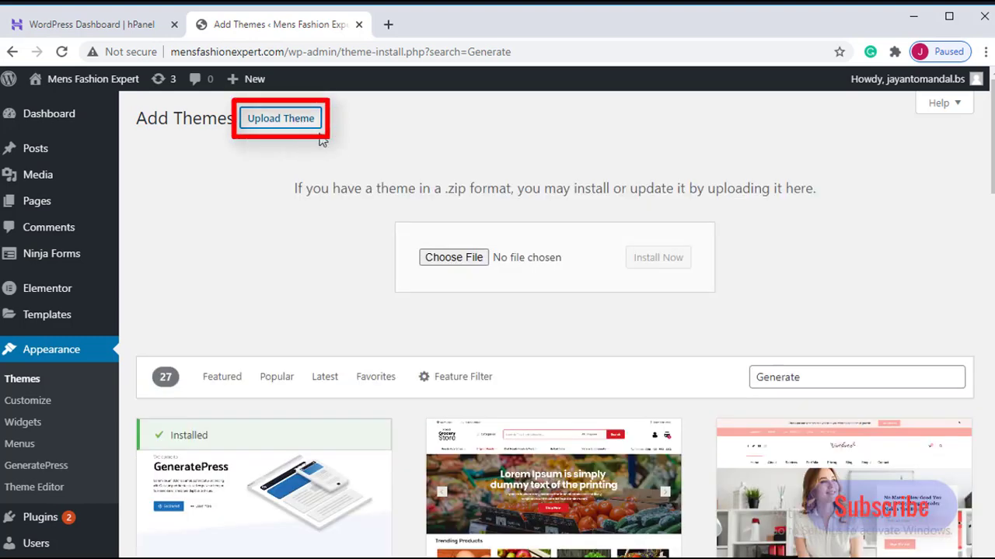
click(459, 263)
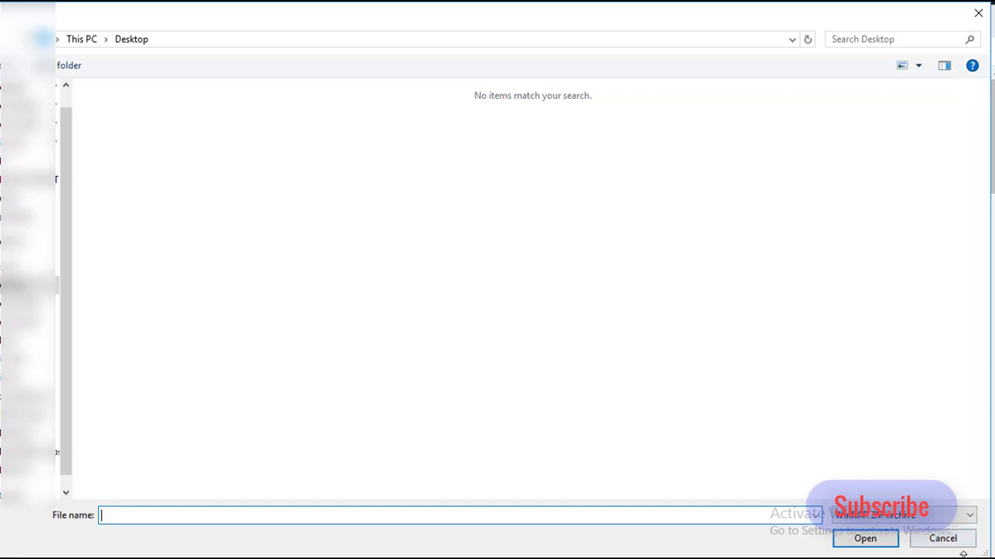
click(947, 545)
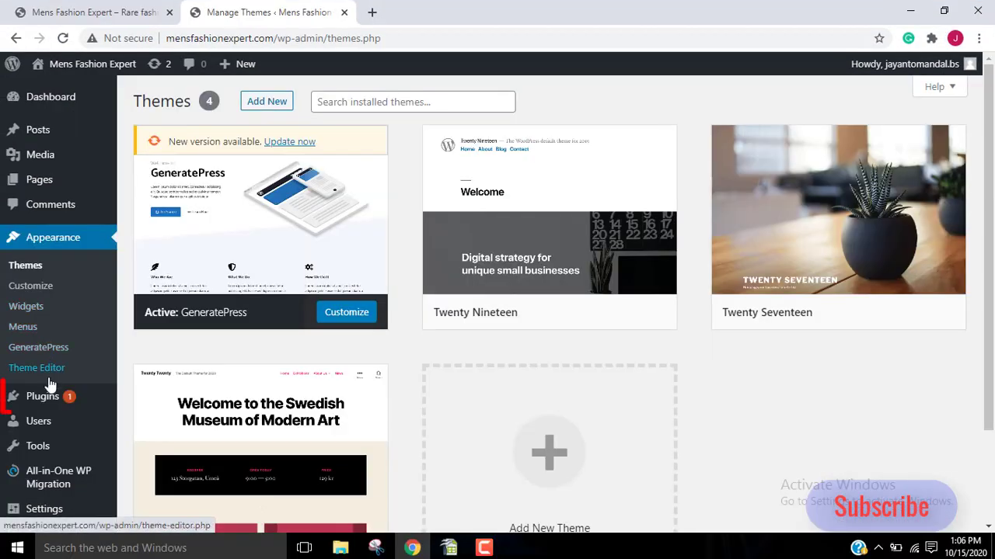
- Search the page for adding new plugins for "elementor" and activate the Elementor Website Builder plugin
mouse_move(44, 402)
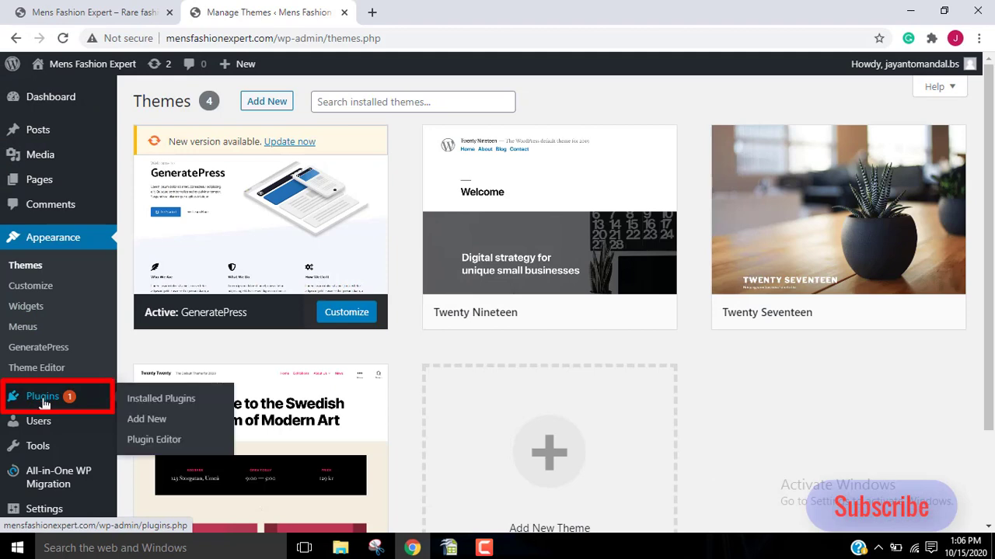
click(150, 421)
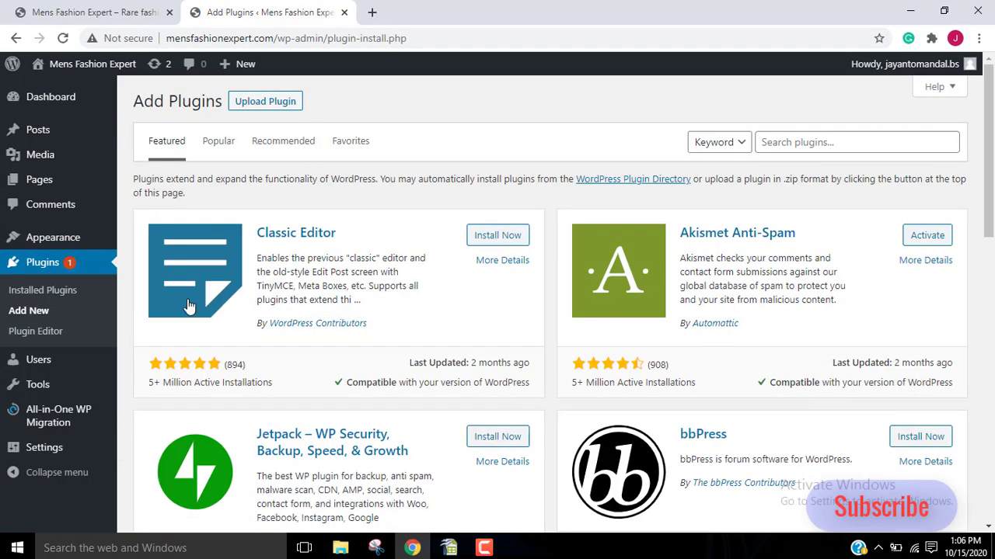
click(757, 142)
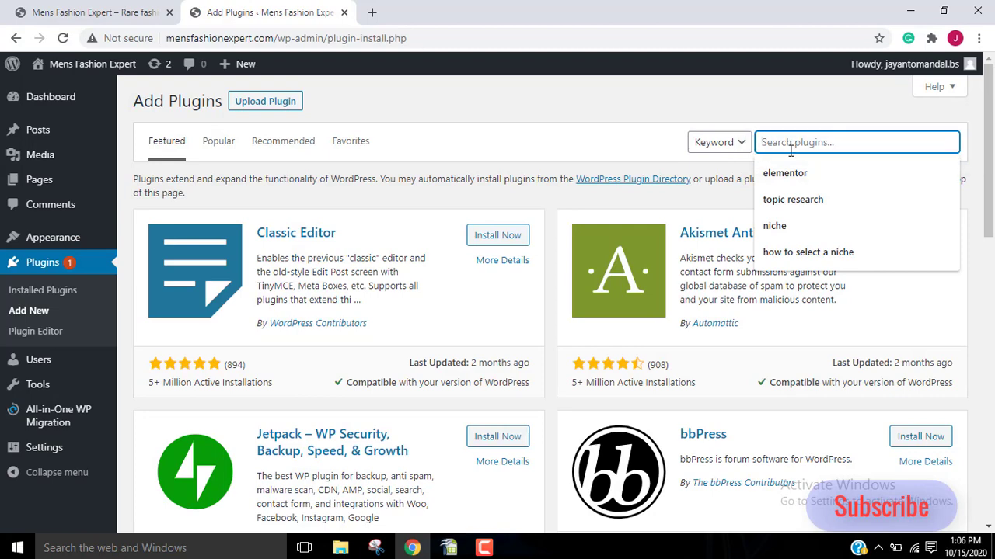
click(789, 177)
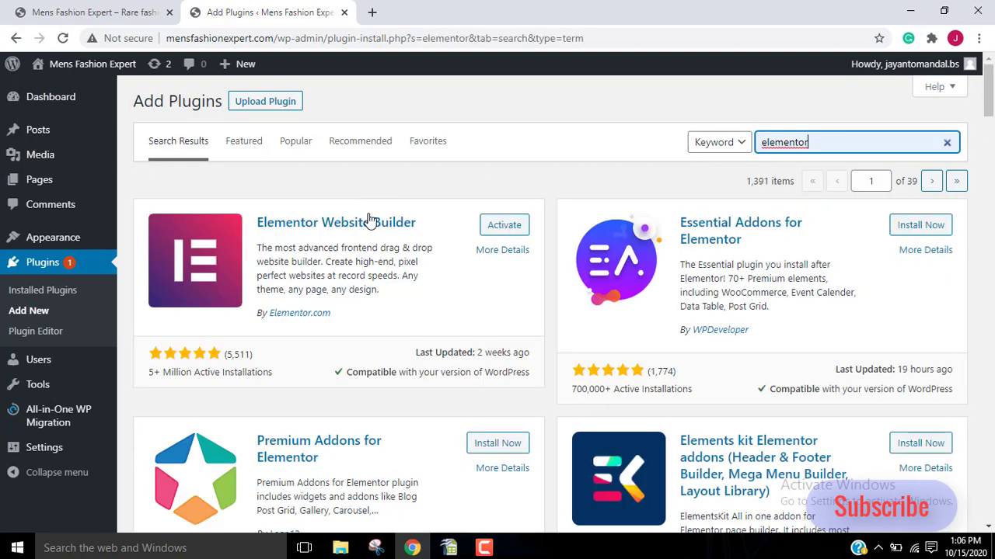
click(501, 227)
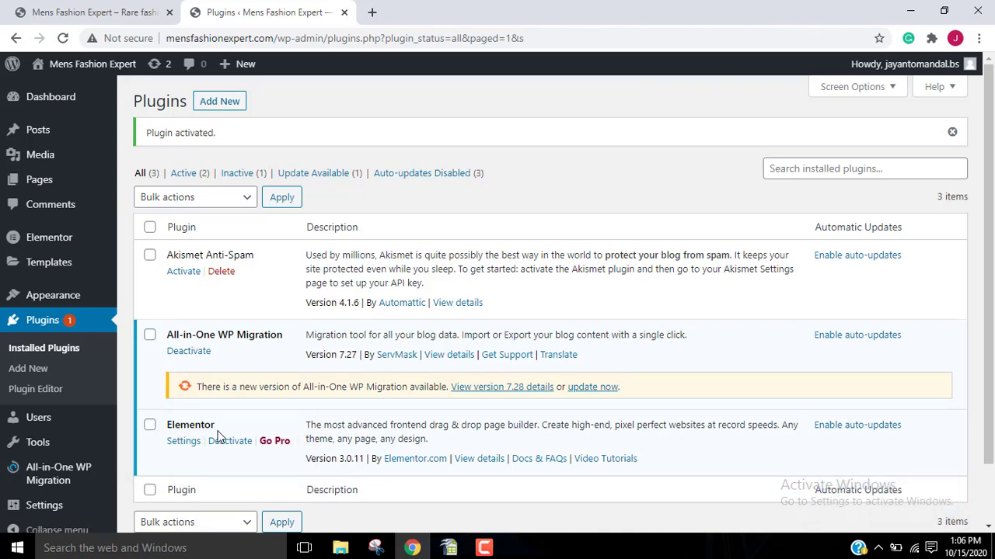
click(221, 441)
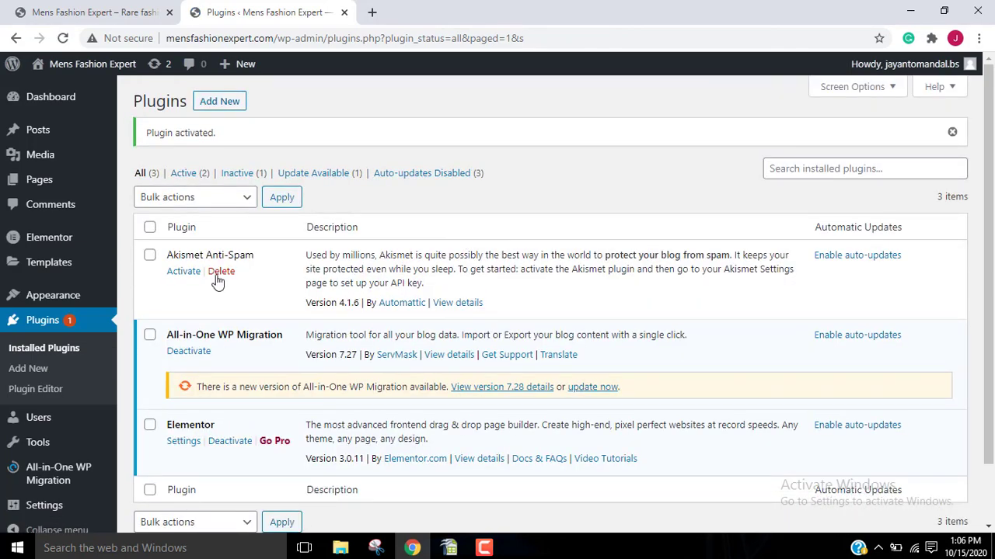